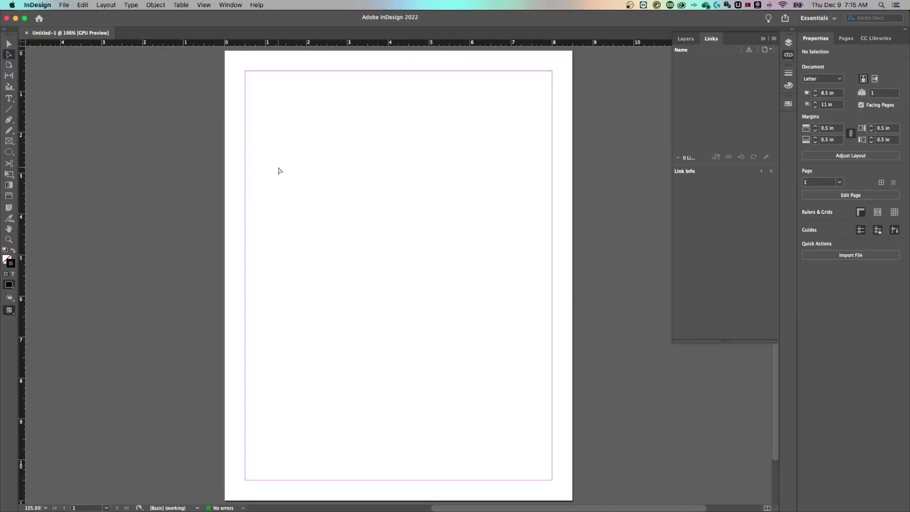
# - Load best pg build thumb.jpg from the recent thumbnail folder for placing
pyautogui.press('super+d')
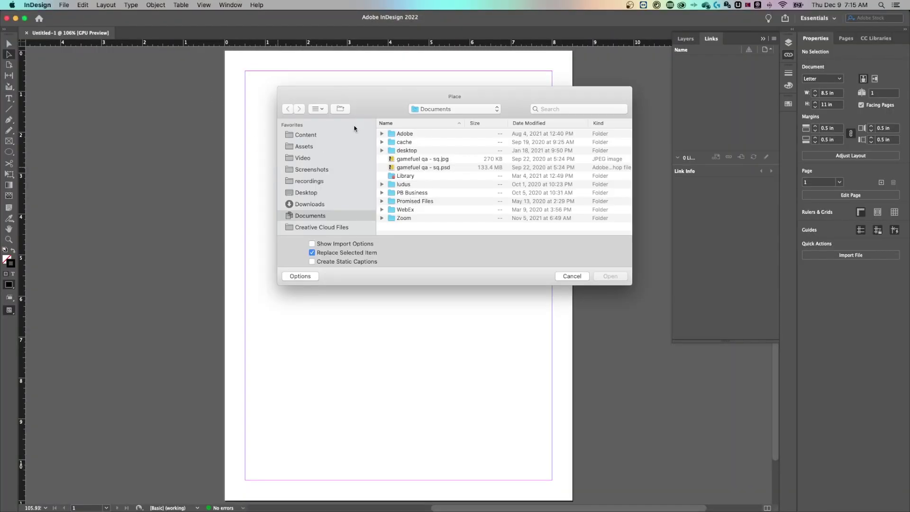
pyautogui.click(443, 113)
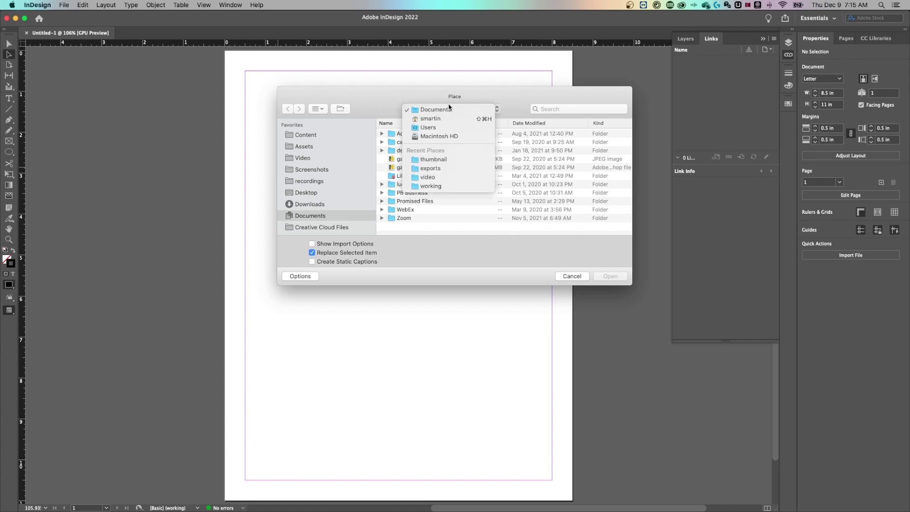
pyautogui.click(441, 161)
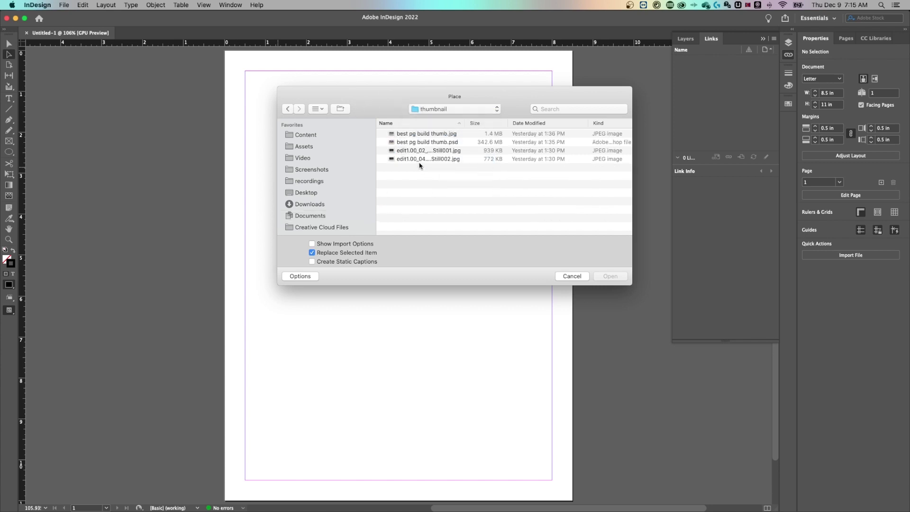
pyautogui.click(426, 135)
pyautogui.click(615, 278)
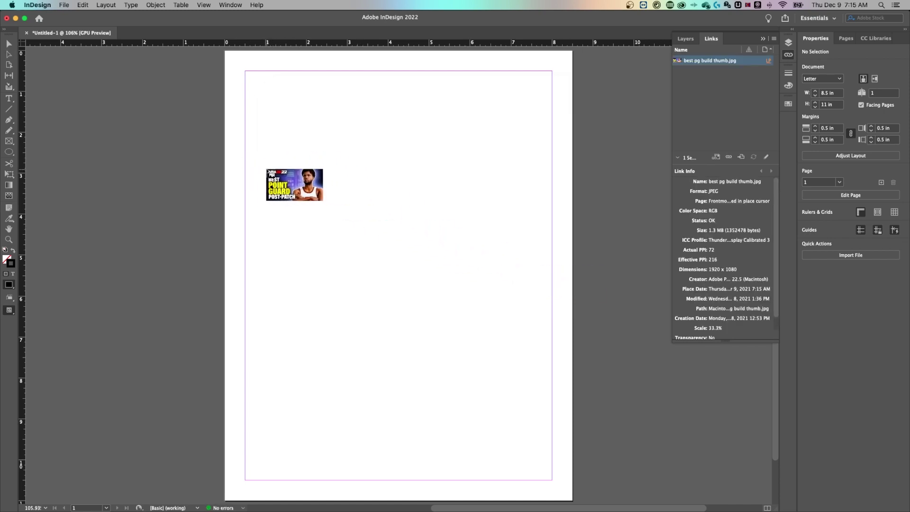
# - Drag out the thumbnail as a 6.4 × 3.6 in image, then try a right-edge crop and undo it
pyautogui.moveTo(254, 170); pyautogui.dragTo(516, 391)
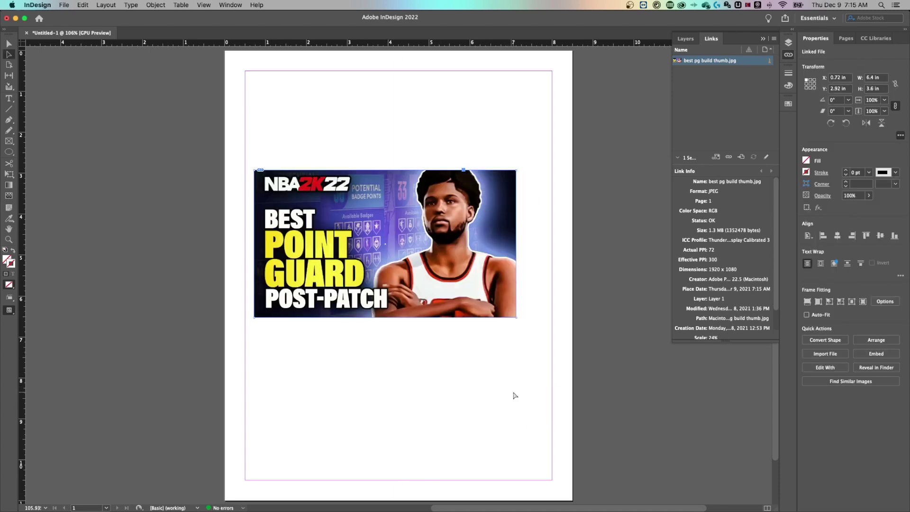
pyautogui.click(463, 350)
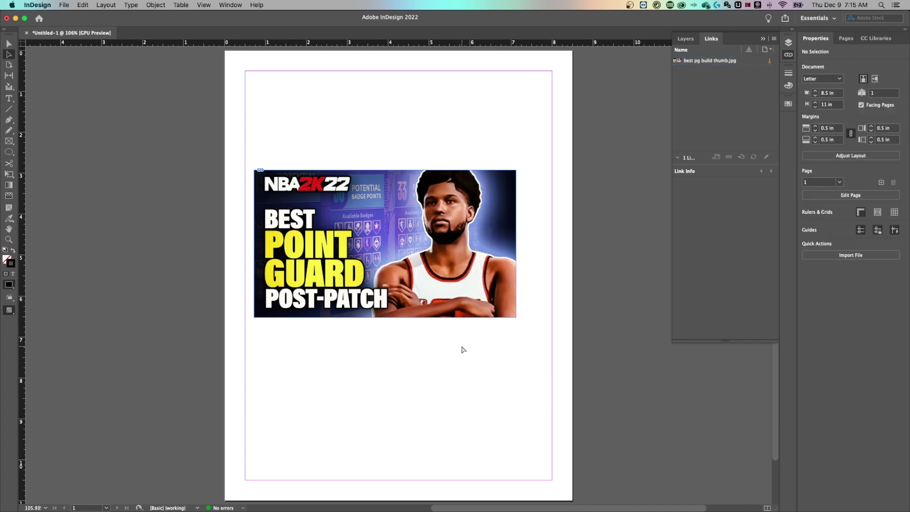
pyautogui.press('v')
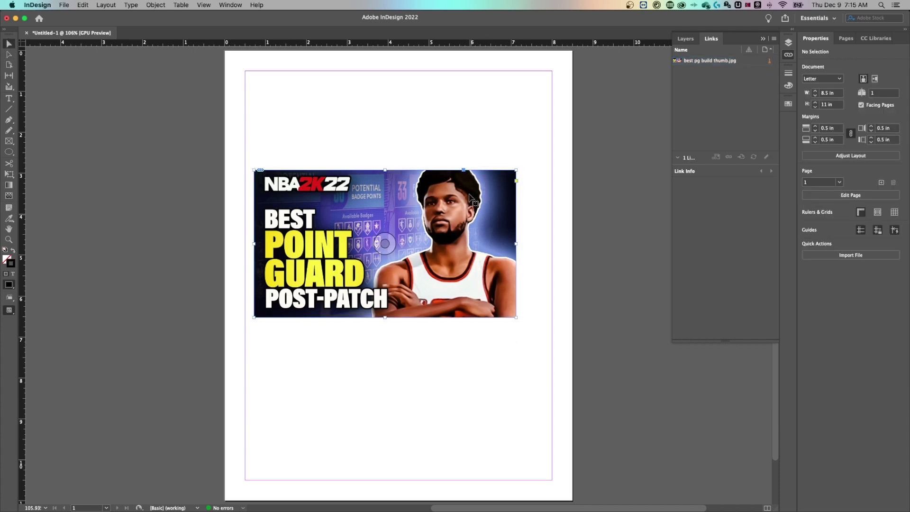
pyautogui.click(456, 212)
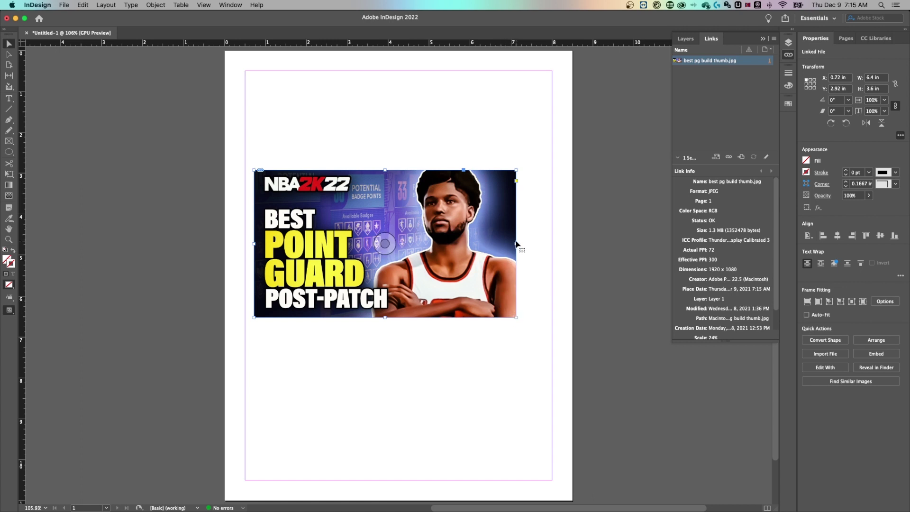
pyautogui.moveTo(516, 243); pyautogui.dragTo(450, 249)
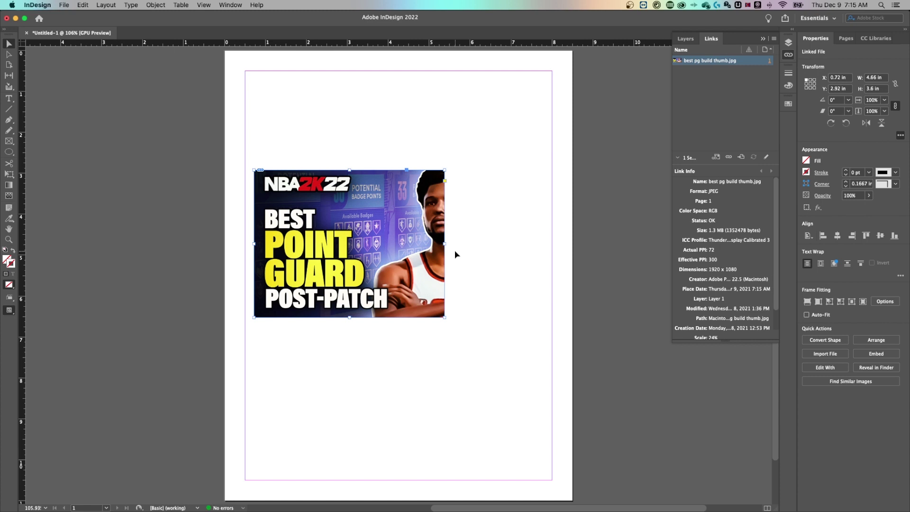
pyautogui.press('super+z')
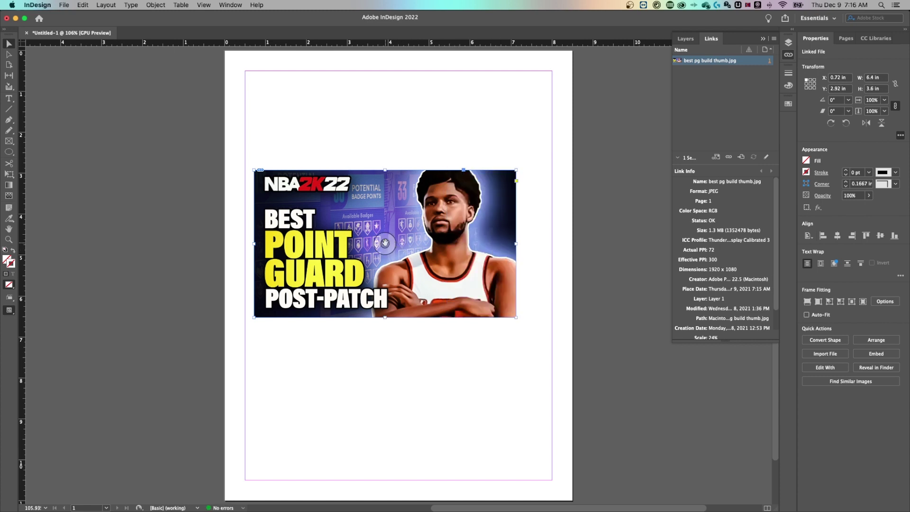
pyautogui.click(385, 243)
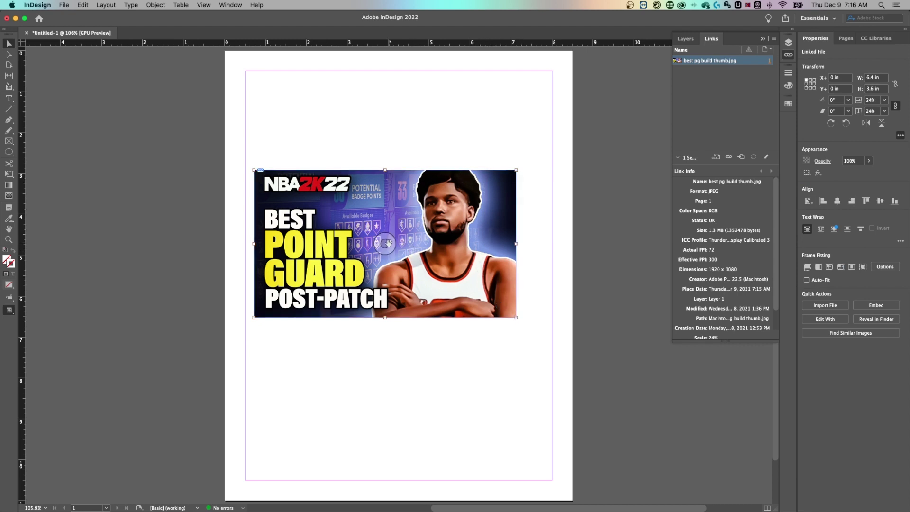
pyautogui.moveTo(387, 245); pyautogui.dragTo(406, 234)
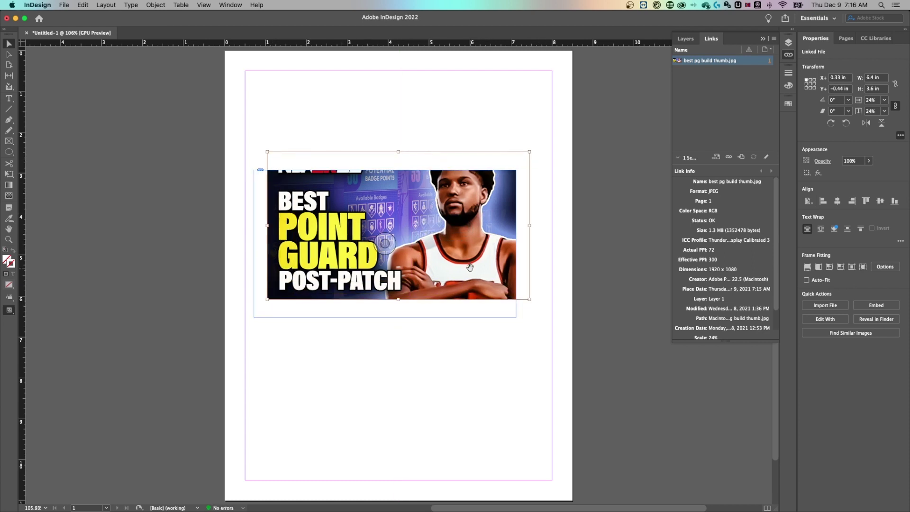
pyautogui.moveTo(530, 300); pyautogui.dragTo(403, 300)
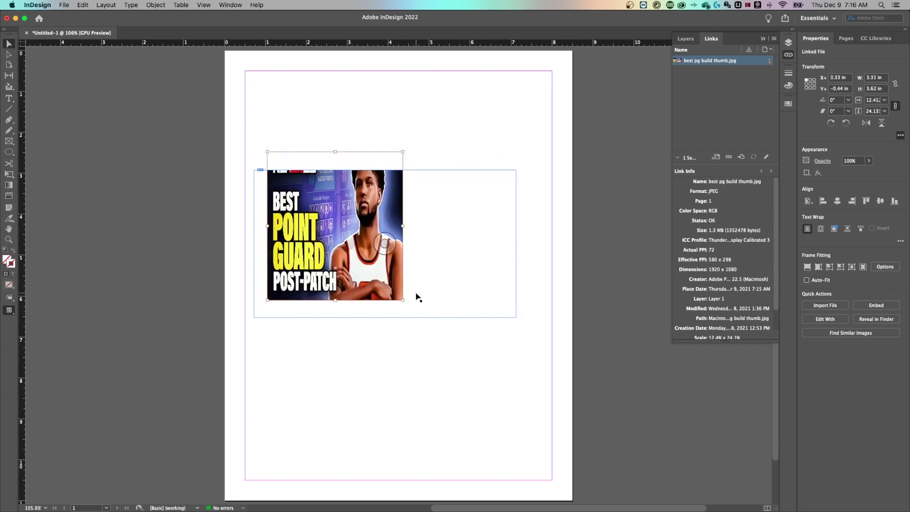
pyautogui.press('super+z')
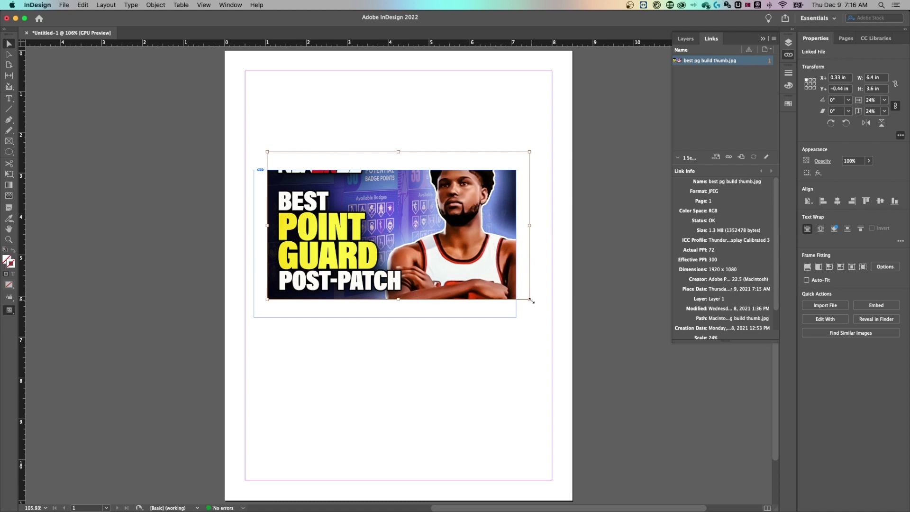
pyautogui.moveTo(530, 299); pyautogui.dragTo(524, 274)
pyautogui.press('super+z')
pyautogui.click(536, 270)
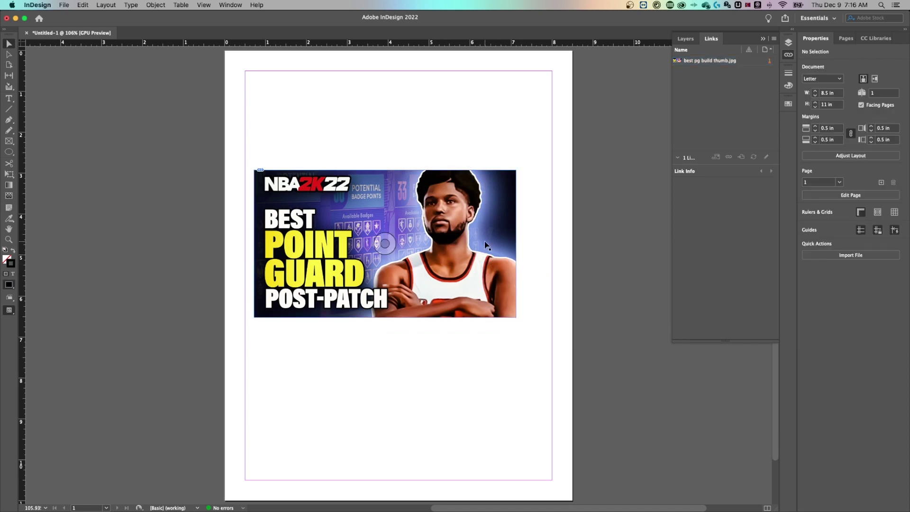
pyautogui.click(406, 244)
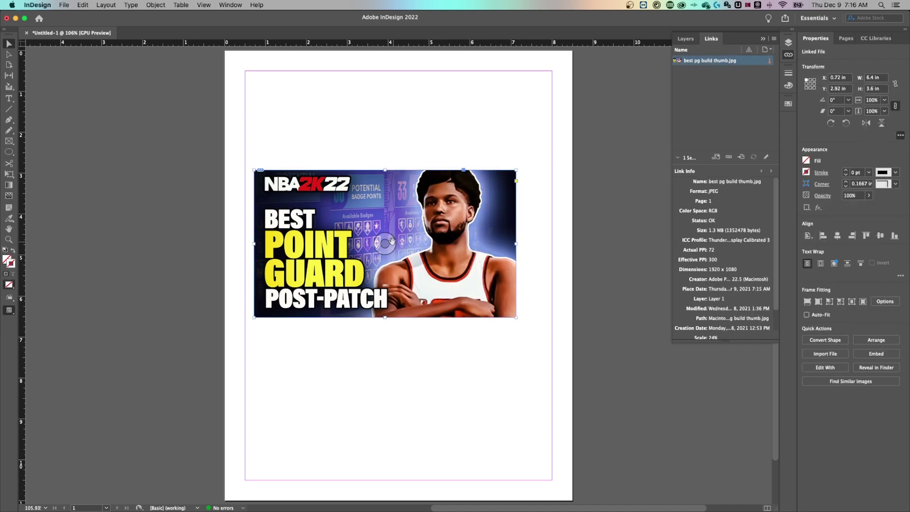
pyautogui.click(391, 243)
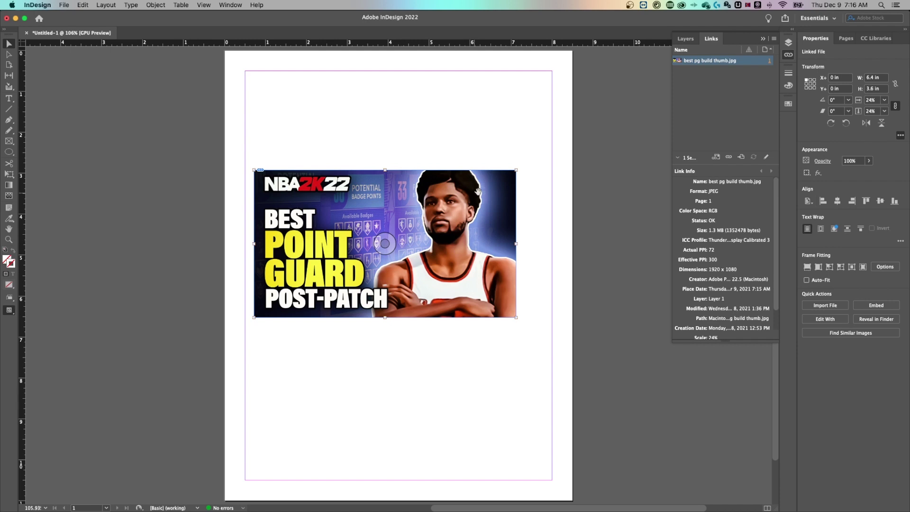
pyautogui.click(538, 194)
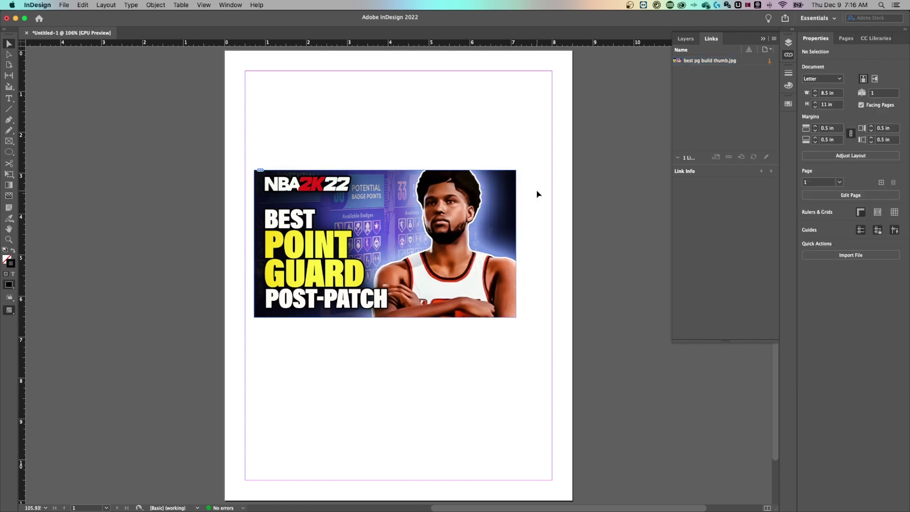
pyautogui.press('e')
pyautogui.click(509, 316)
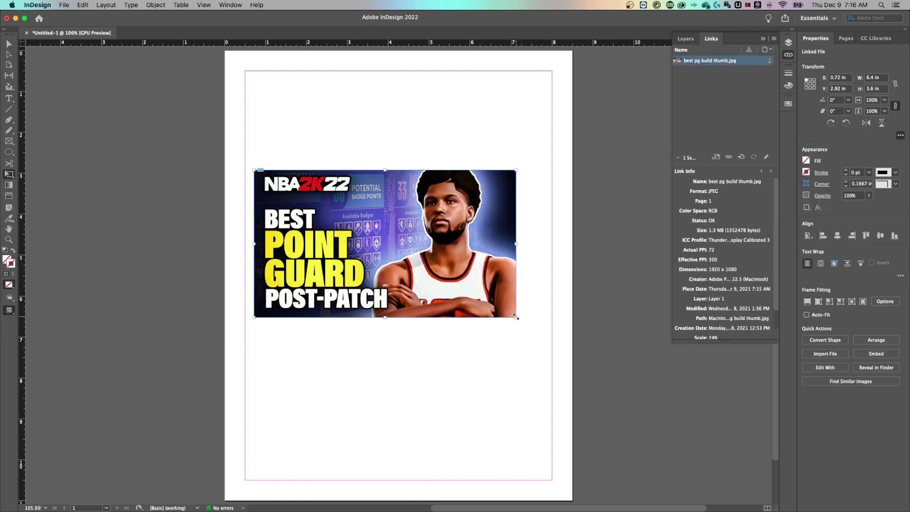
pyautogui.moveTo(516, 317); pyautogui.dragTo(321, 340)
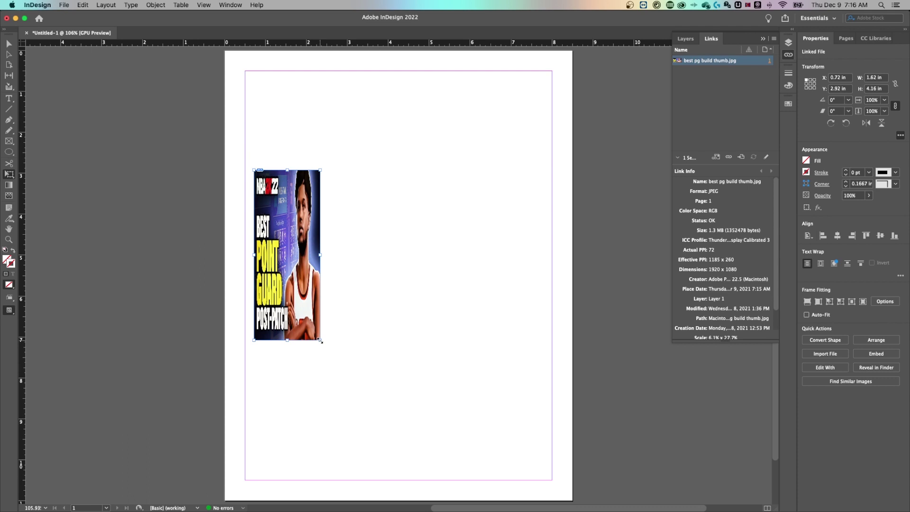
pyautogui.press('super+z')
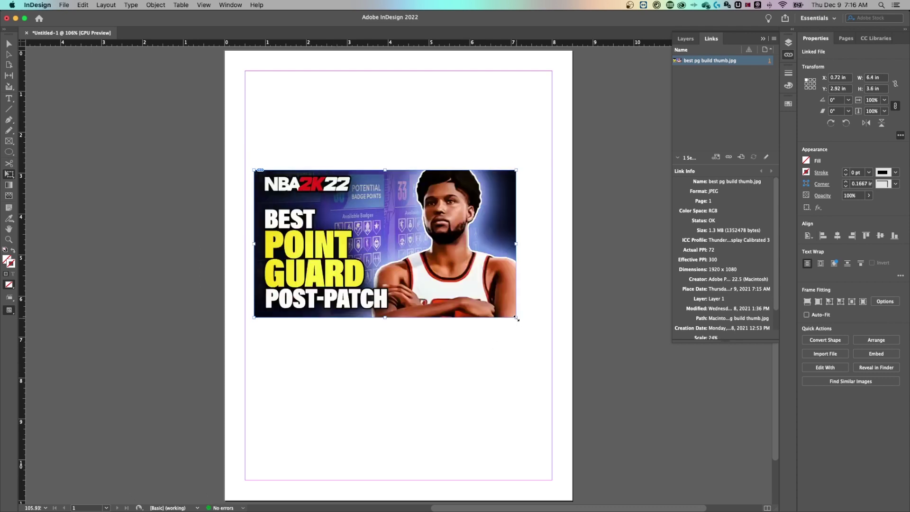
# - Scale the thumbnail to 6.54 × 3.68 in, move it to the page top, and draw a bottom frame
pyautogui.moveTo(517, 318); pyautogui.dragTo(323, 317)
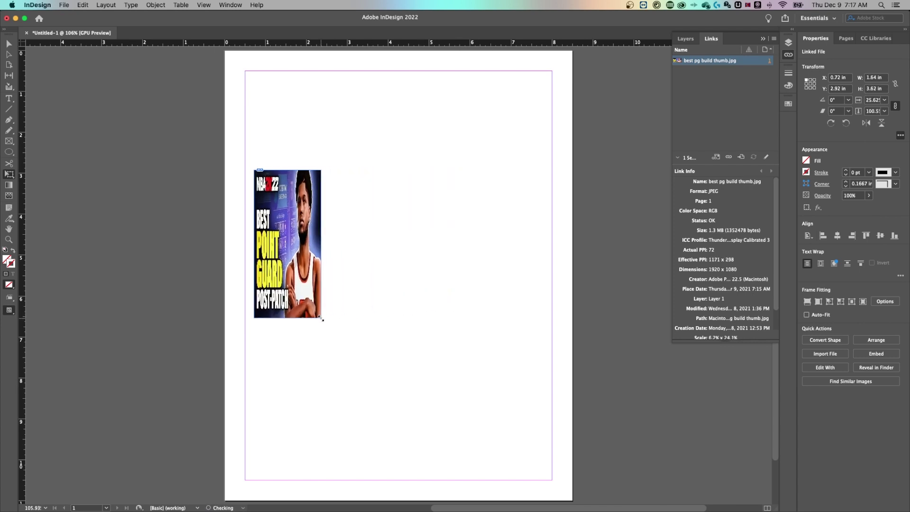
pyautogui.moveTo(430, 350); pyautogui.dragTo(501, 345)
pyautogui.press('v')
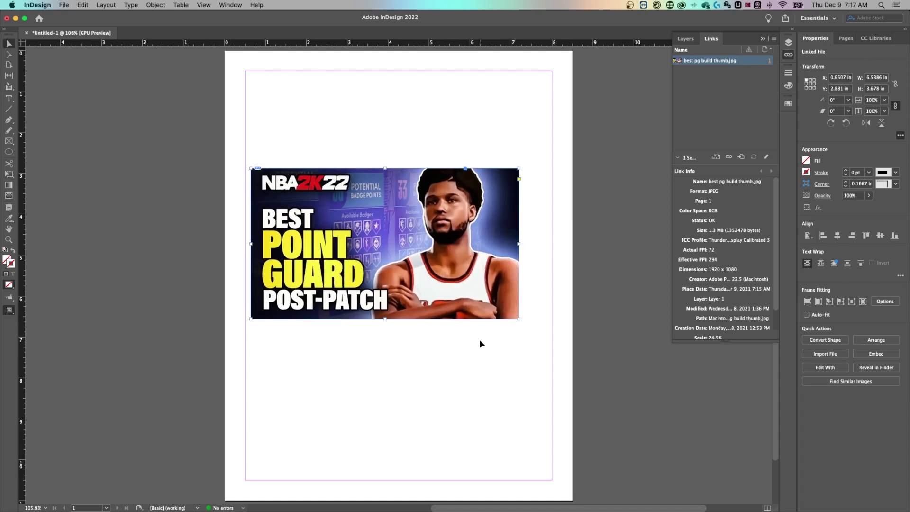
pyautogui.moveTo(435, 298); pyautogui.dragTo(445, 218)
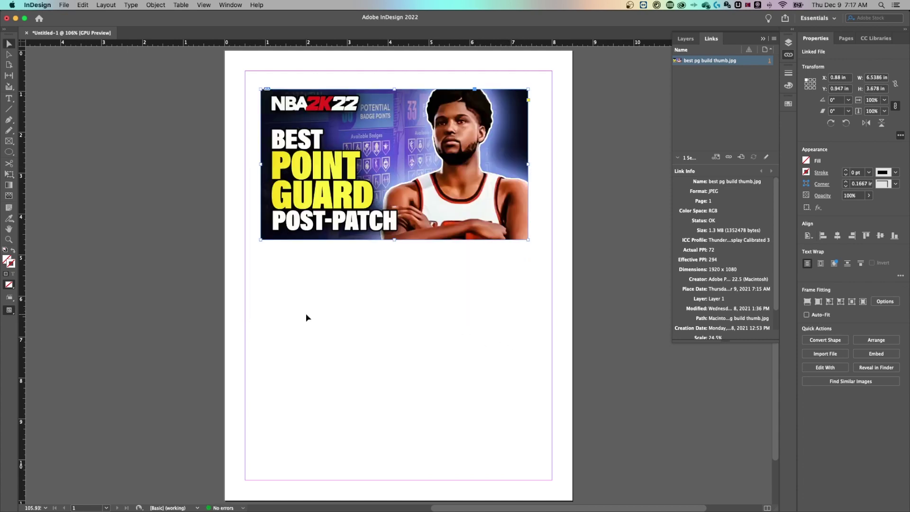
pyautogui.moveTo(9, 141); pyautogui.dragTo(57, 154)
pyautogui.moveTo(245, 335); pyautogui.dragTo(553, 480)
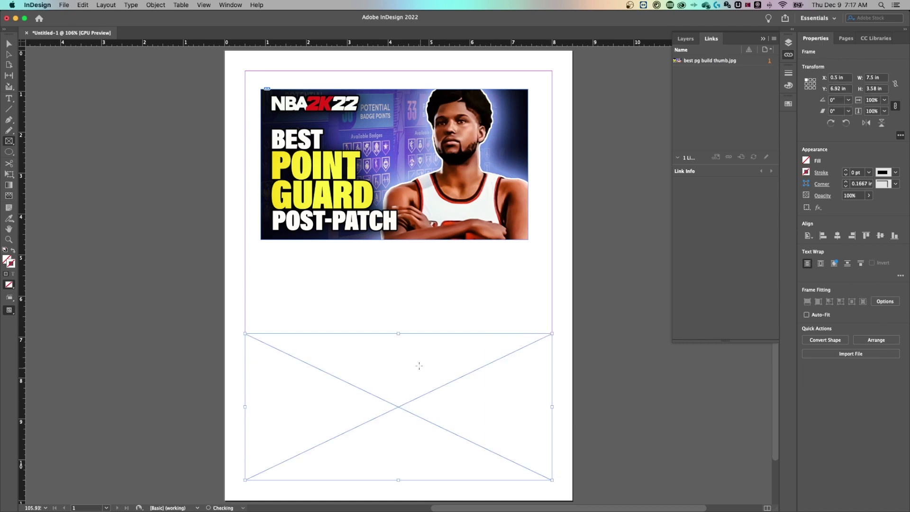
# - With the Selection tool, check the thumbnail, then select the empty bottom frame and bring up its context menu
pyautogui.press('v')
pyautogui.click(394, 322)
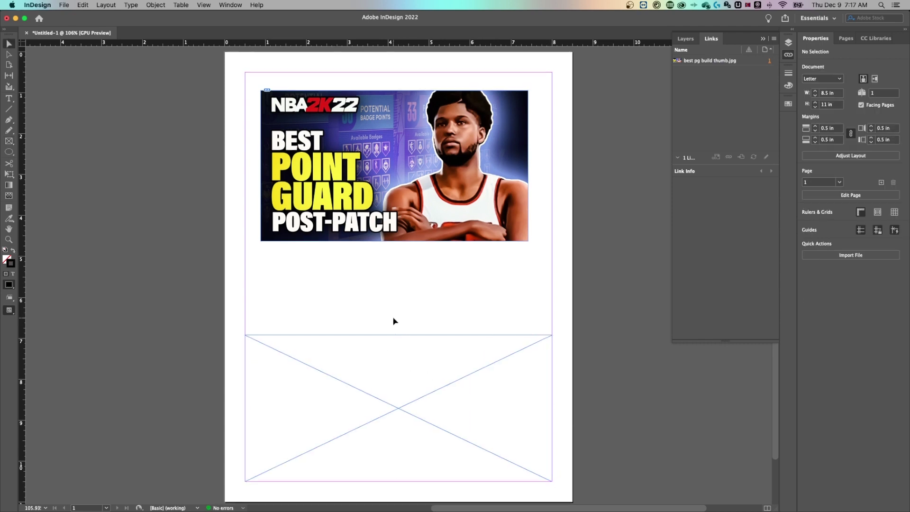
pyautogui.click(411, 164)
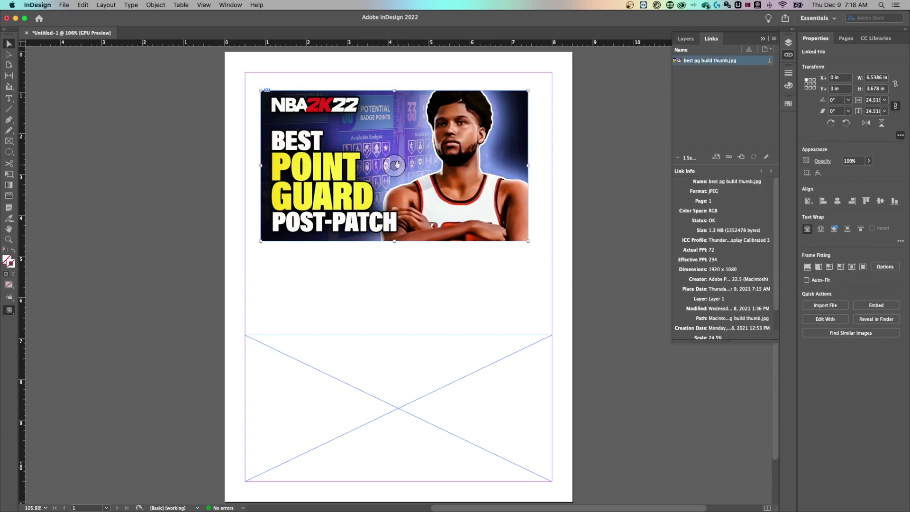
pyautogui.click(398, 356)
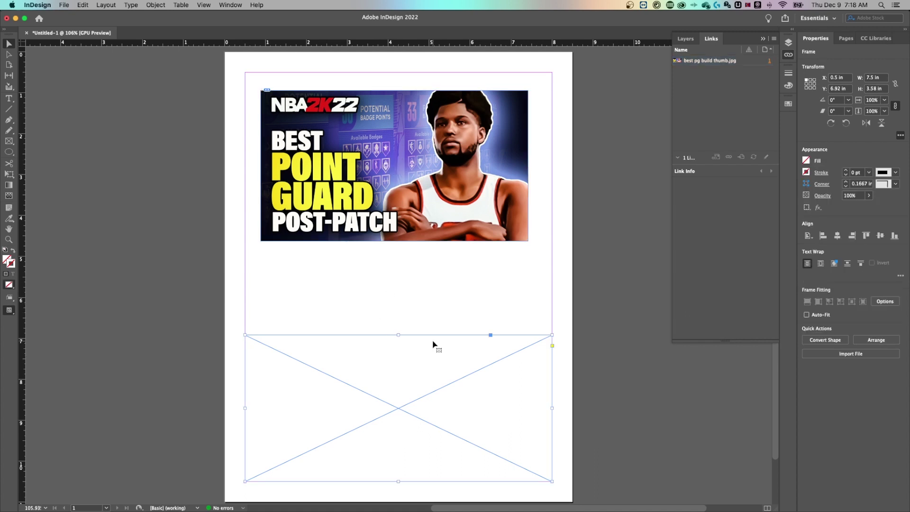
pyautogui.rightClick(403, 340)
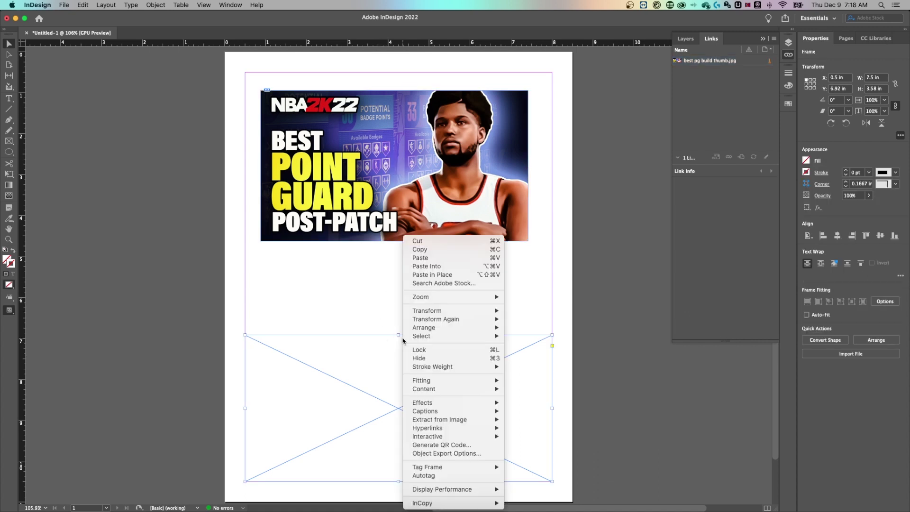
# - Paste the thumbnail into the empty lower frame with Paste Into, then select the frame itself
pyautogui.click(457, 268)
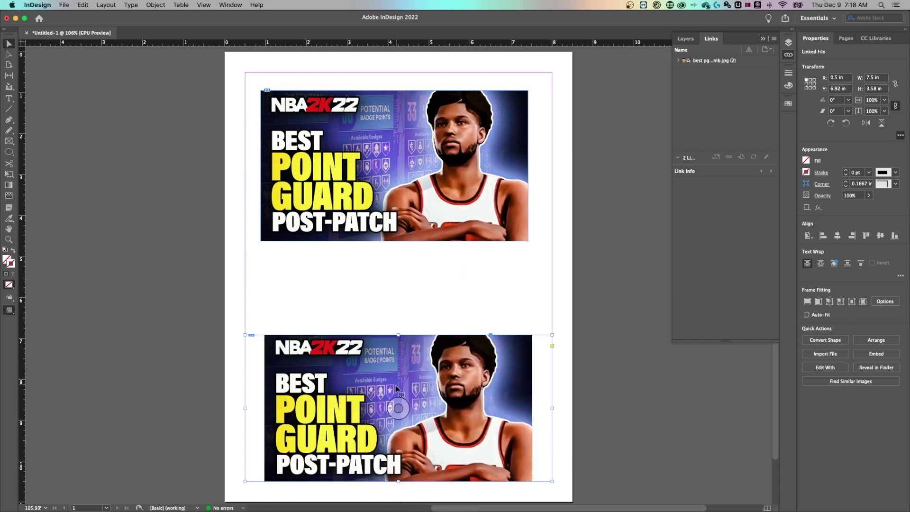
pyautogui.click(399, 408)
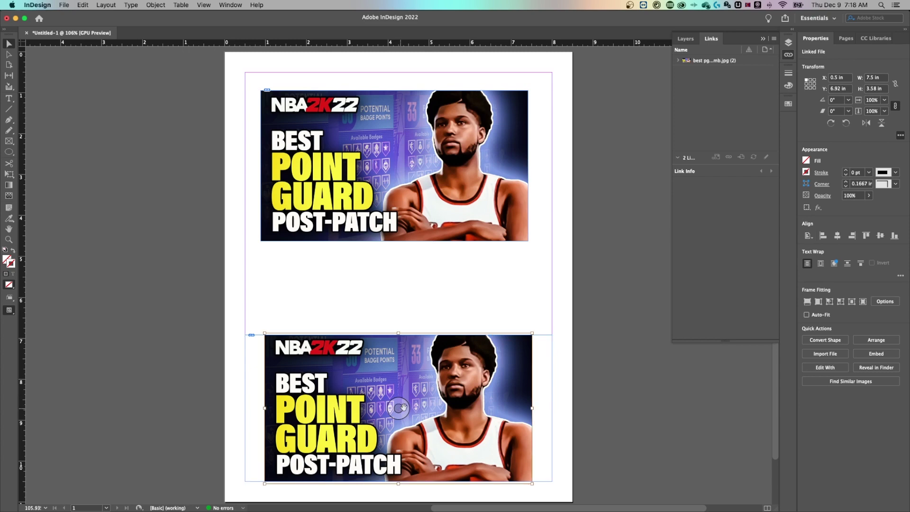
pyautogui.click(546, 347)
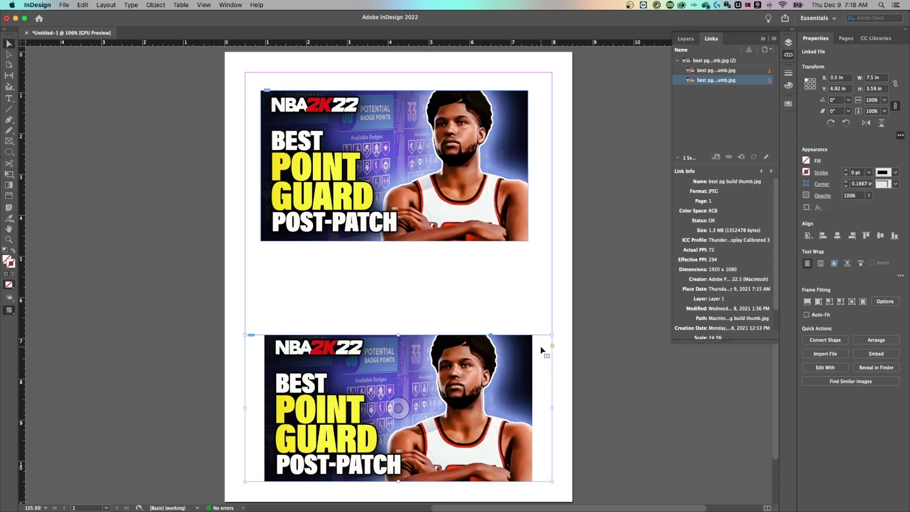
# - Apply Fitting > Fill Frame Proportionally to the lower image
pyautogui.rightClick(467, 351)
pyautogui.moveTo(499, 355)
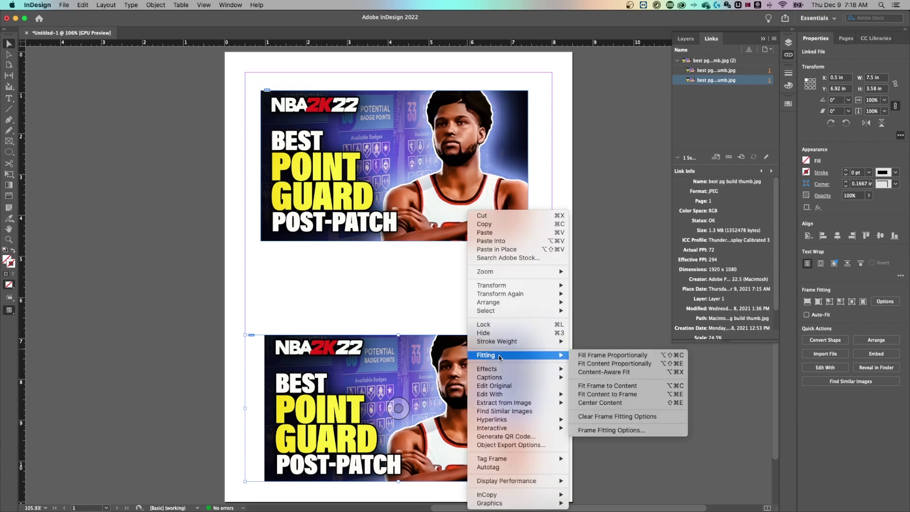
pyautogui.click(608, 355)
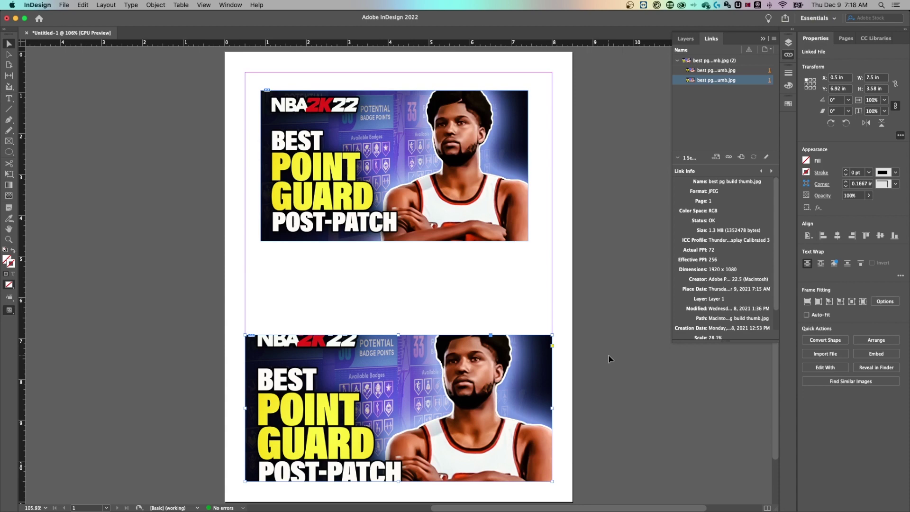
# - Switch the lower image to Fit Content Proportionally, showing the whole picture at about 23.9%
pyautogui.rightClick(466, 359)
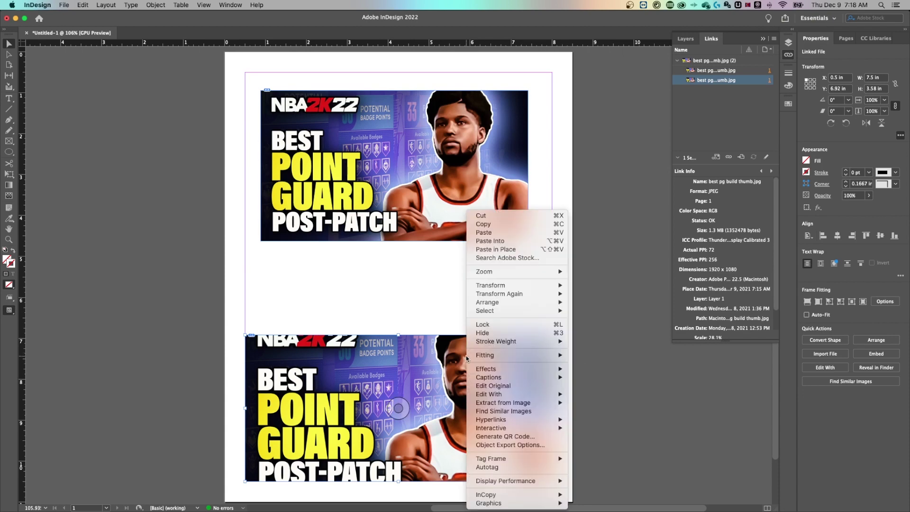
pyautogui.moveTo(521, 355)
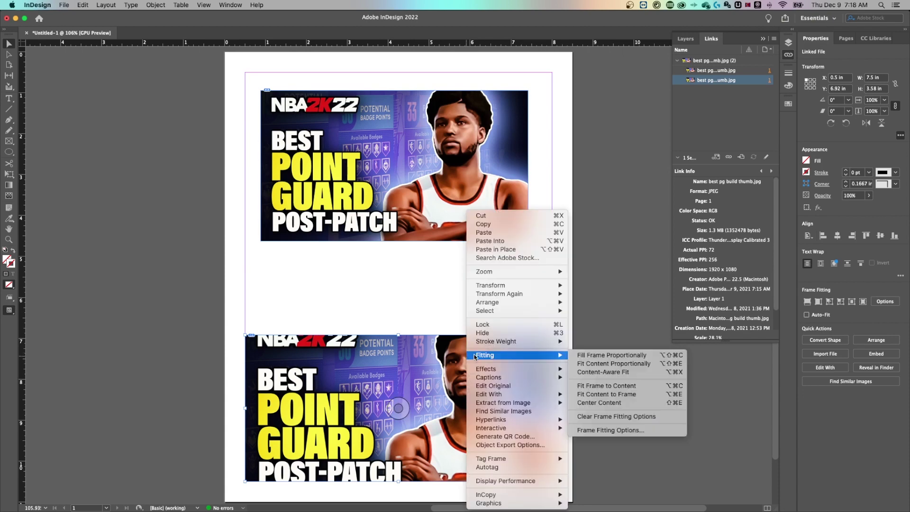
pyautogui.click(635, 364)
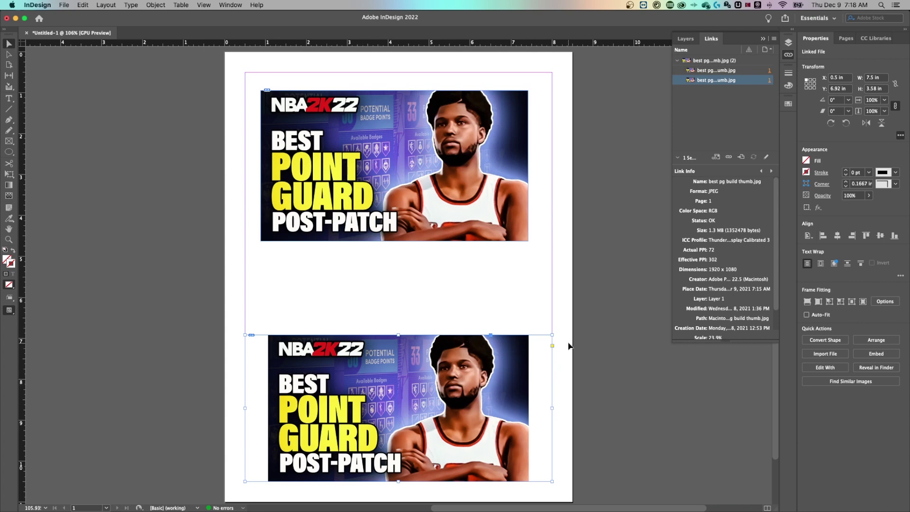
# - Refill the lower frame proportionally so the picture spans its width at about 28.1%
pyautogui.rightClick(455, 388)
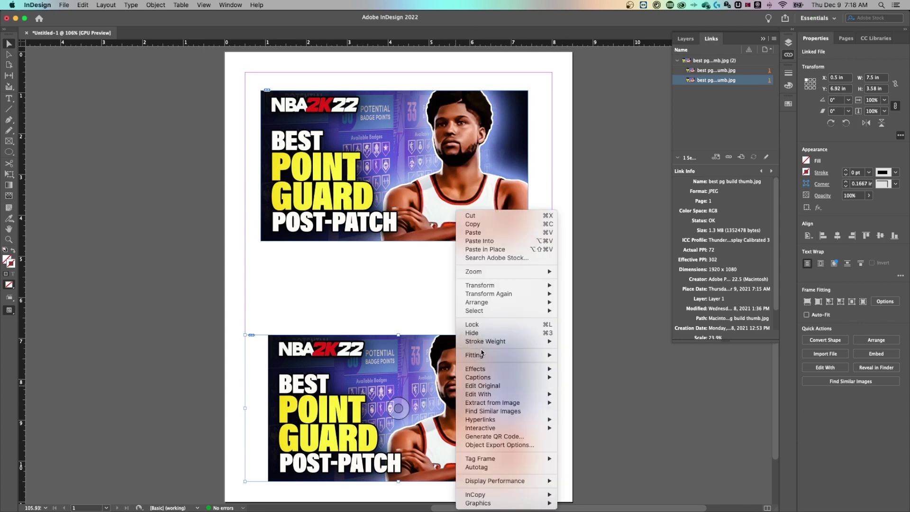
pyautogui.moveTo(478, 355)
pyautogui.click(597, 356)
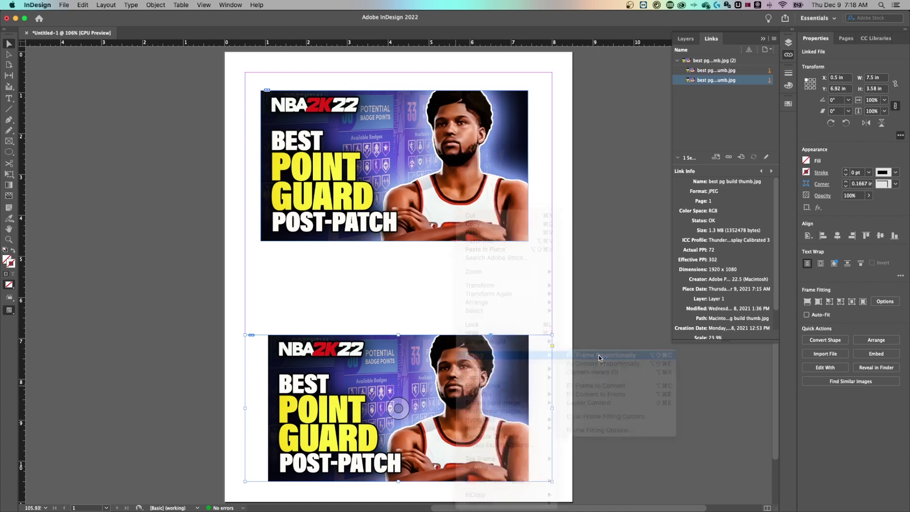
# - Shift and enlarge the picture inside the lower frame, then undo back, removing the lower image
pyautogui.click(399, 408)
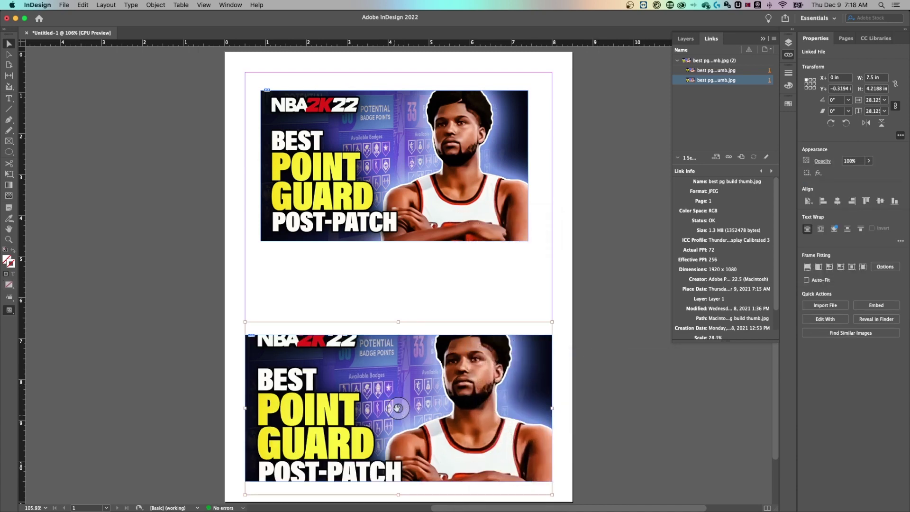
pyautogui.moveTo(401, 408); pyautogui.dragTo(406, 416)
pyautogui.press('super+z')
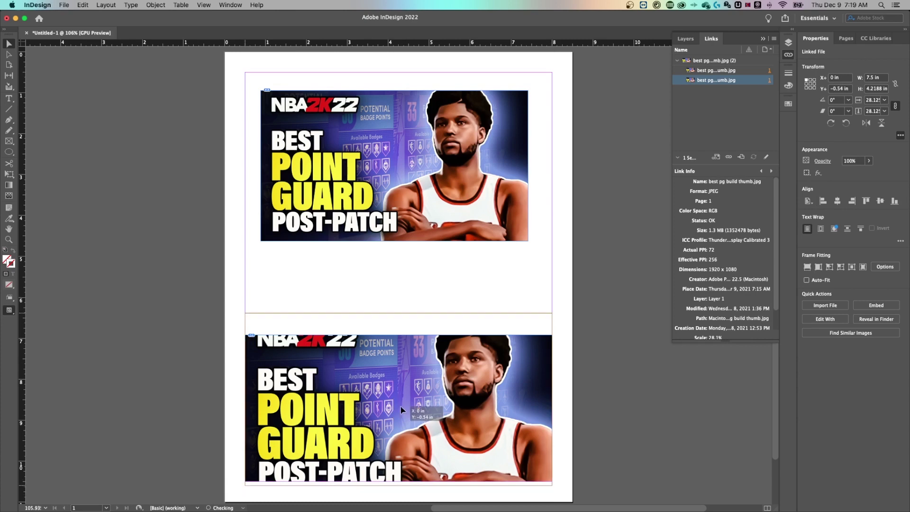
pyautogui.moveTo(405, 414); pyautogui.dragTo(406, 405)
pyautogui.moveTo(570, 299); pyautogui.dragTo(596, 285)
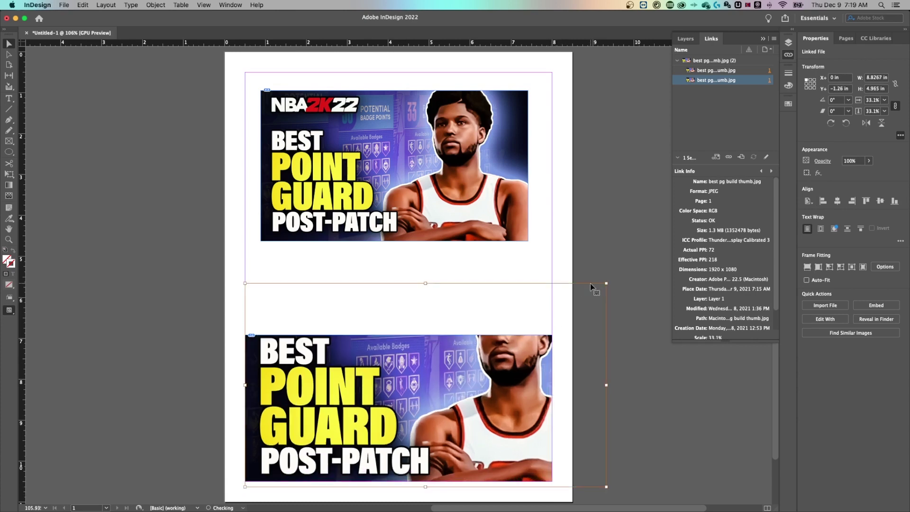
pyautogui.moveTo(395, 408); pyautogui.dragTo(397, 411)
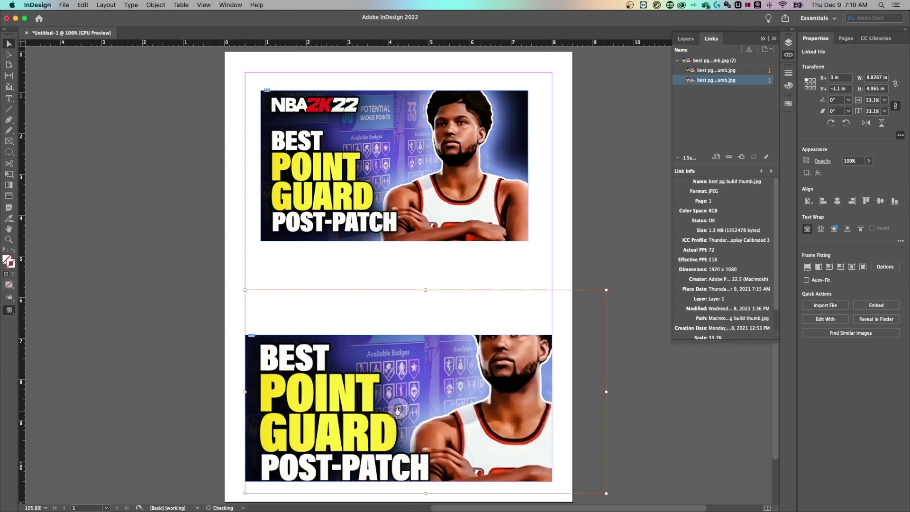
pyautogui.click(615, 362)
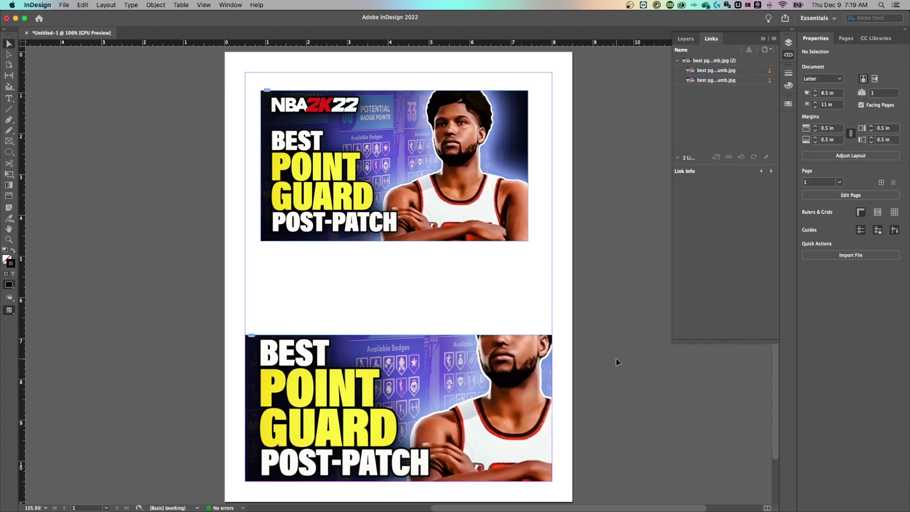
pyautogui.moveTo(482, 347); pyautogui.dragTo(482, 350)
pyautogui.press('super+z')
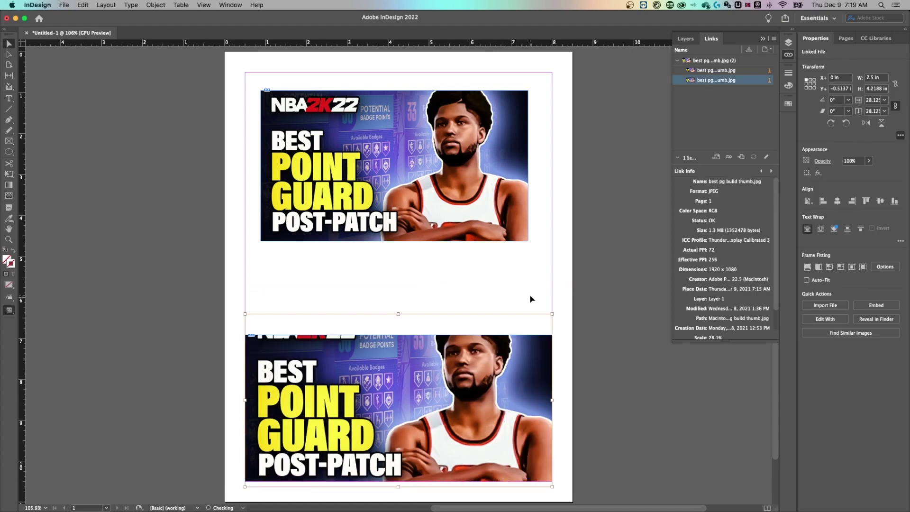
pyautogui.press('super+z')
pyautogui.press('super+z')
pyautogui.press('super+z')
pyautogui.press('super+z')
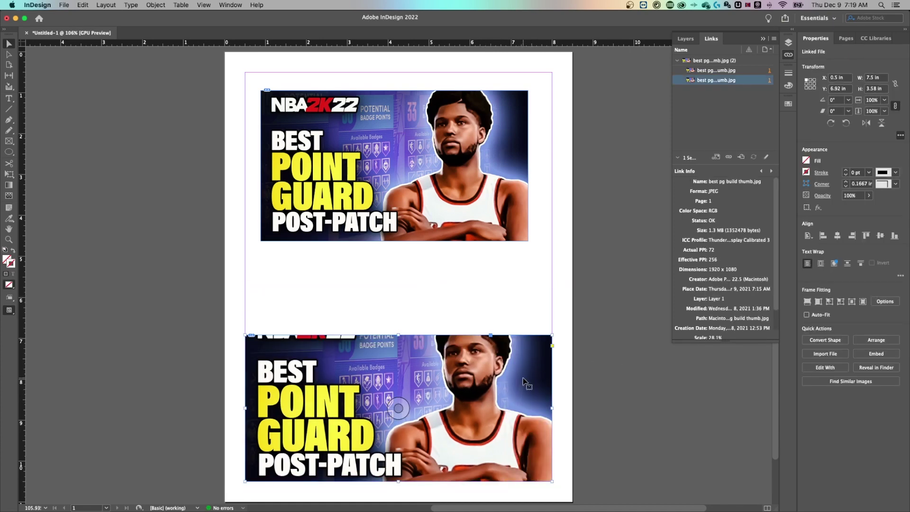
# - Move the remaining thumbnail down and shrink it with Free Transform to 3.36 × 1.89 in
pyautogui.click(471, 174)
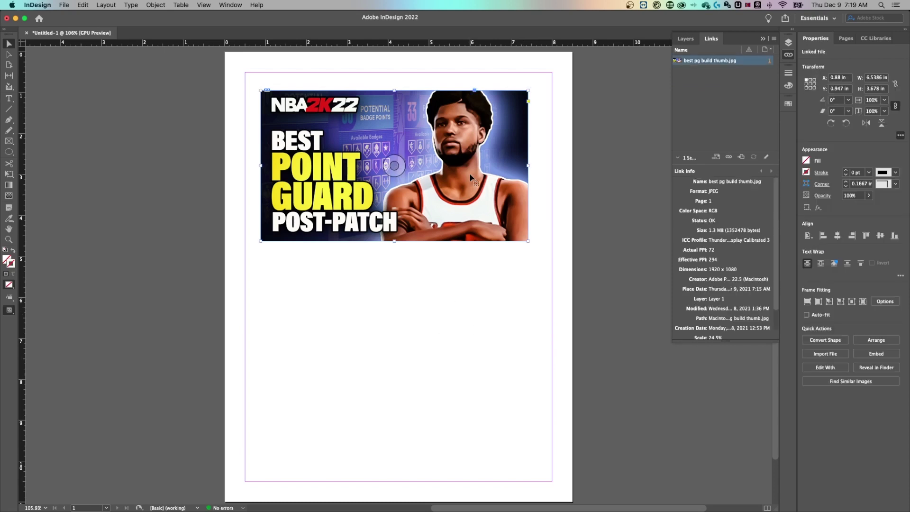
pyautogui.moveTo(470, 175); pyautogui.dragTo(466, 251)
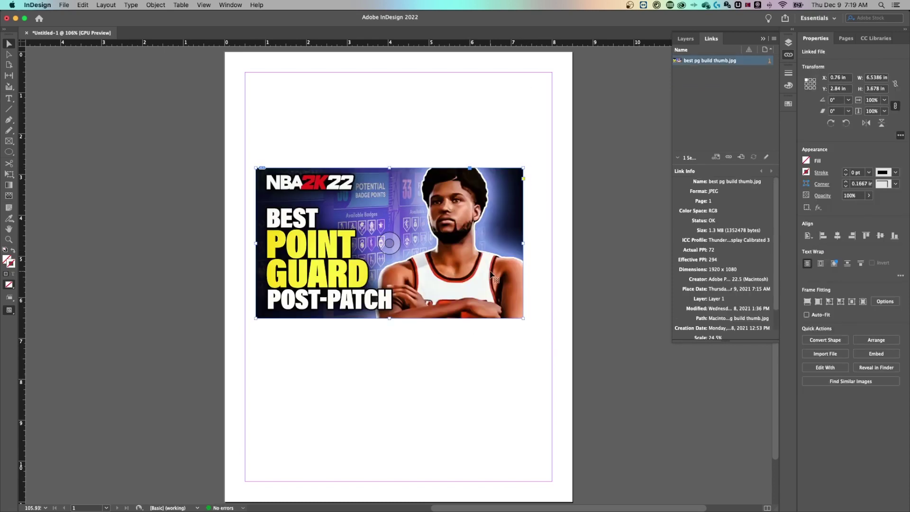
pyautogui.press('e')
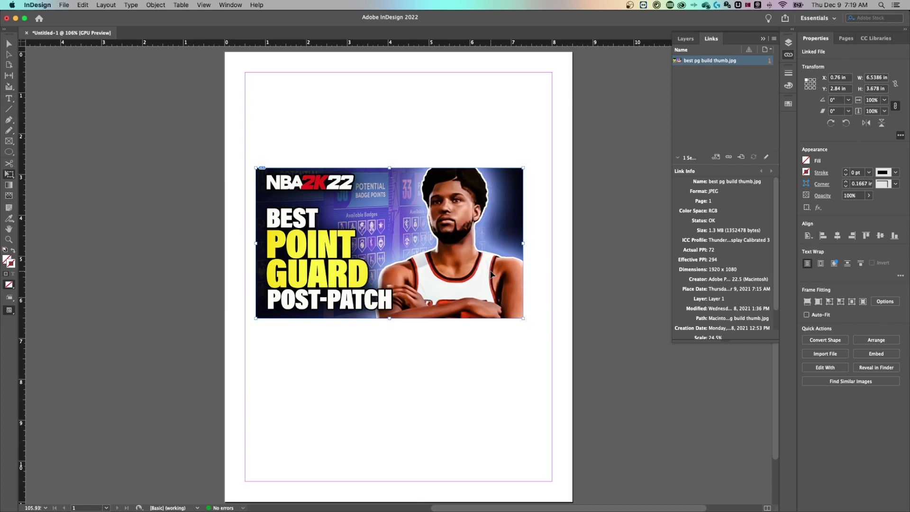
pyautogui.moveTo(524, 320); pyautogui.dragTo(474, 284)
pyautogui.press('super+z')
pyautogui.moveTo(523, 244); pyautogui.dragTo(471, 244)
# - Enlarge the thumbnail to 5.28 × 2.97 in and drop it into the page's top-left corner
pyautogui.moveTo(379, 246); pyautogui.dragTo(370, 136)
pyautogui.press('v')
pyautogui.click(493, 218)
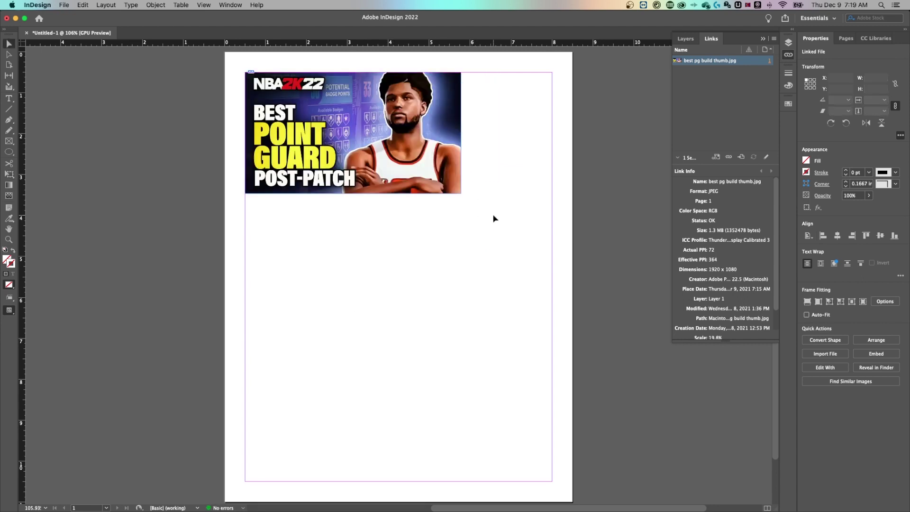
pyautogui.press('a')
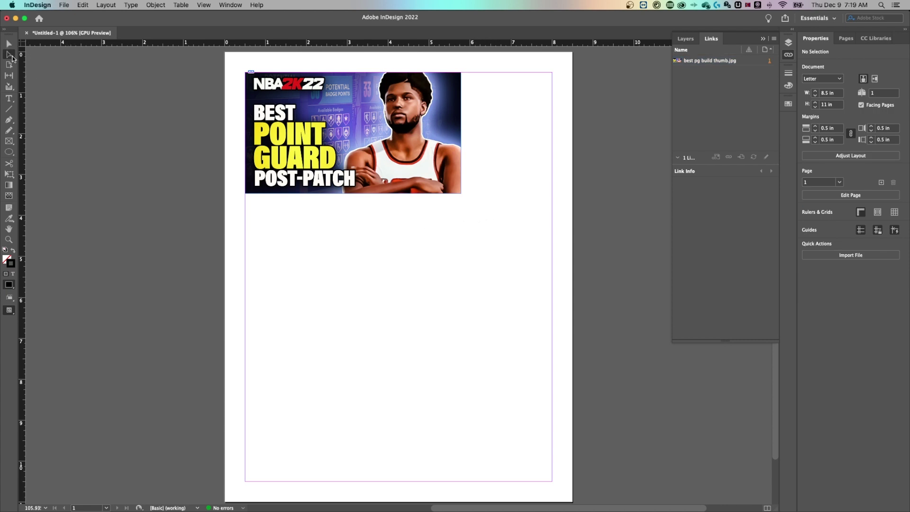
pyautogui.click(434, 138)
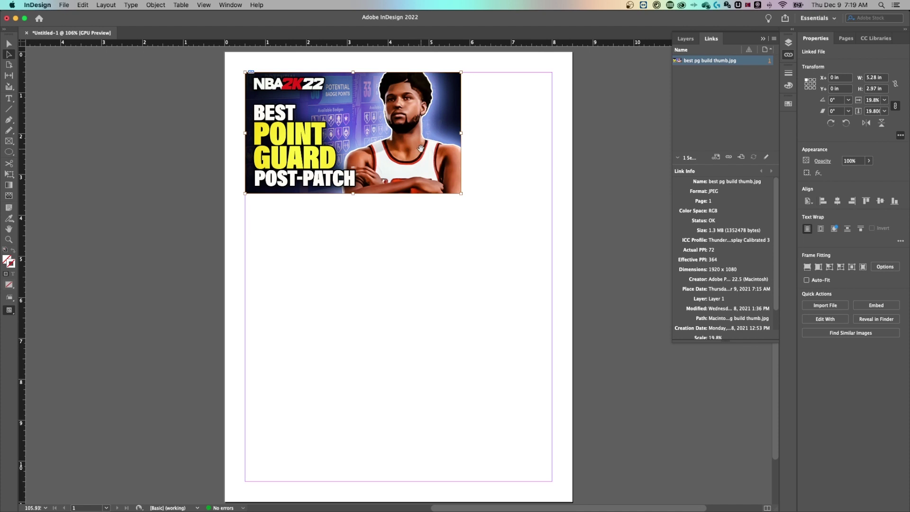
pyautogui.moveTo(414, 148); pyautogui.dragTo(435, 163)
pyautogui.press('cmd+z')
pyautogui.moveTo(493, 183); pyautogui.dragTo(454, 208)
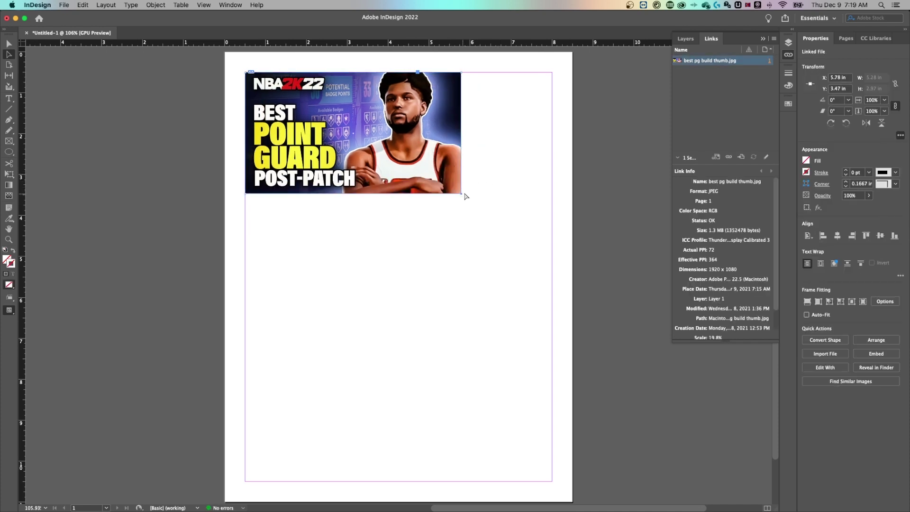
pyautogui.click(462, 75)
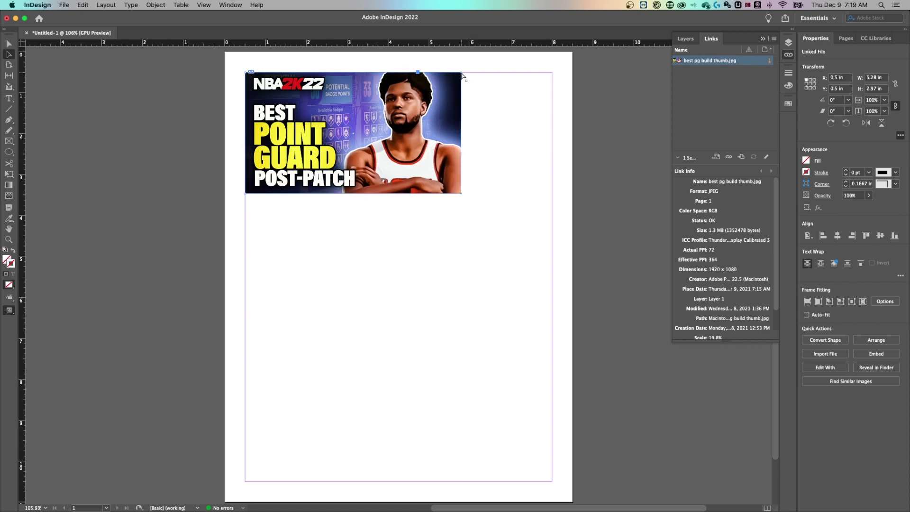
pyautogui.click(465, 199)
pyautogui.click(458, 196)
pyautogui.click(462, 197)
pyautogui.moveTo(462, 196); pyautogui.dragTo(421, 177)
pyautogui.click(519, 173)
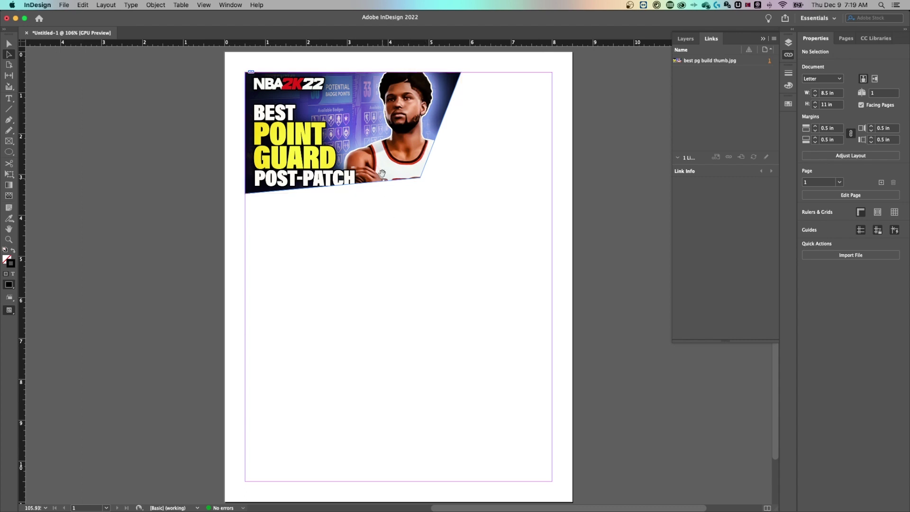
pyautogui.press('super+z')
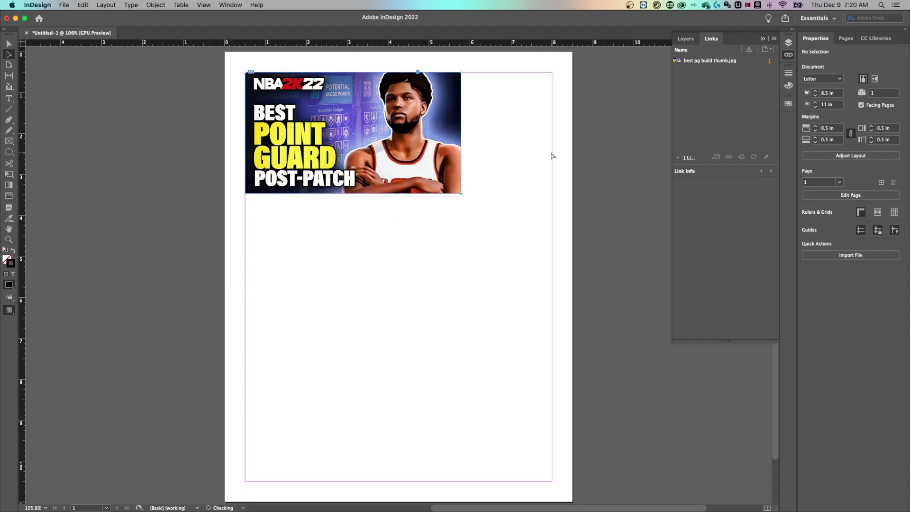